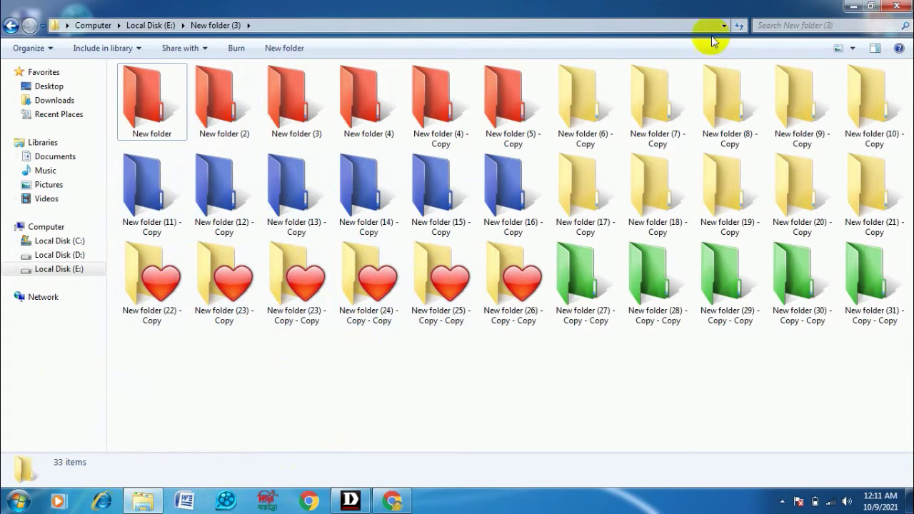
# Minimize the folder window, switch to Google Chrome, and search Google for folderrico.
pyautogui.click(860, 6)
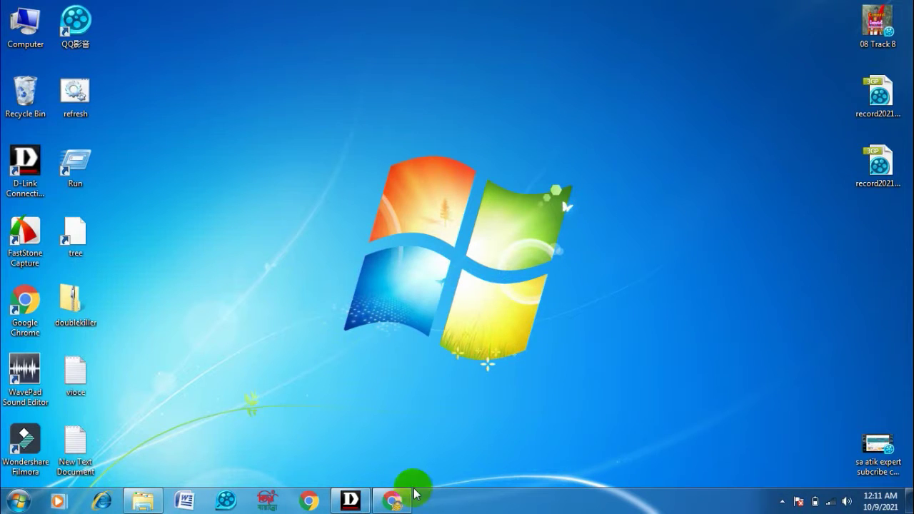
pyautogui.click(389, 500)
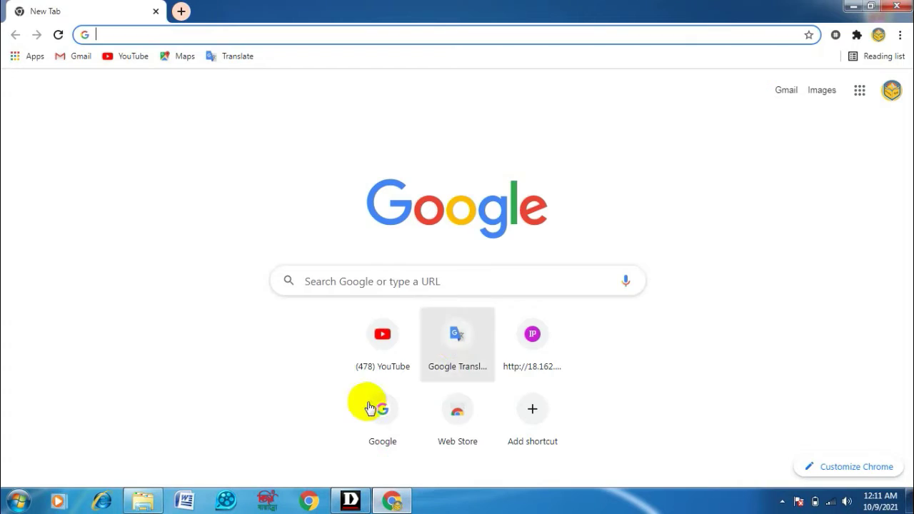
pyautogui.click(397, 286)
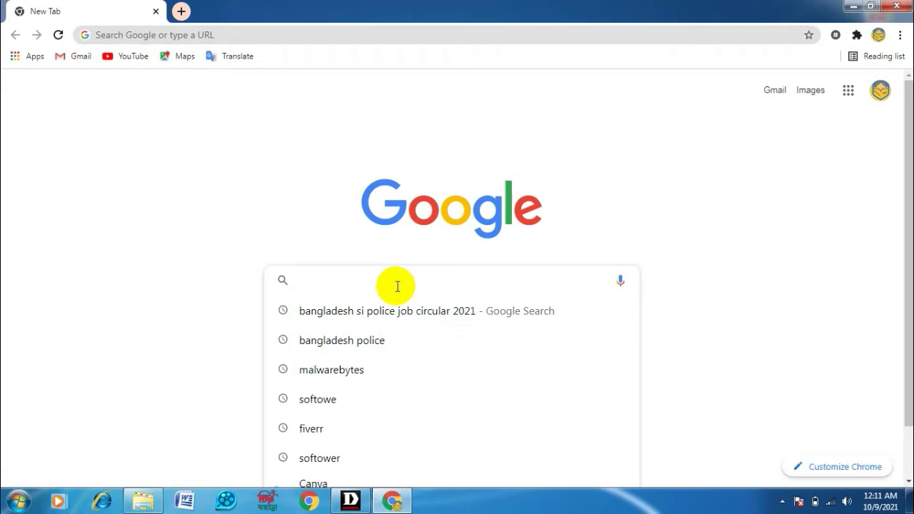
pyautogui.write('fol')
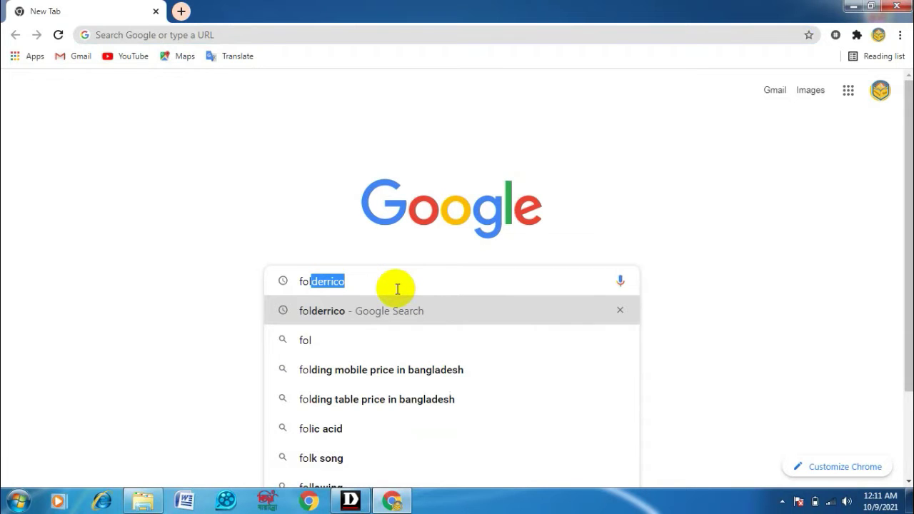
pyautogui.press('Return')
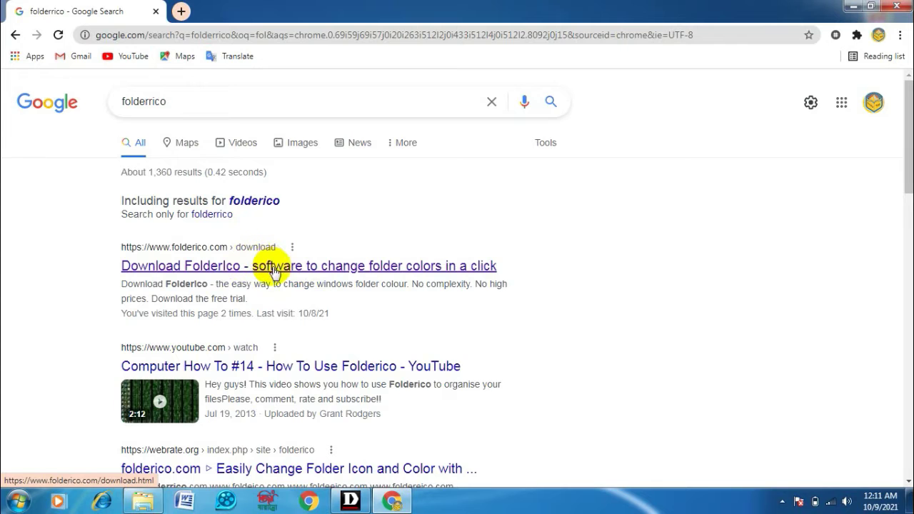
# Open the FolderIco download page from the search results, view its download options, and minimize the browser.
pyautogui.click(274, 270)
pyautogui.scroll(-2, 259, 265)
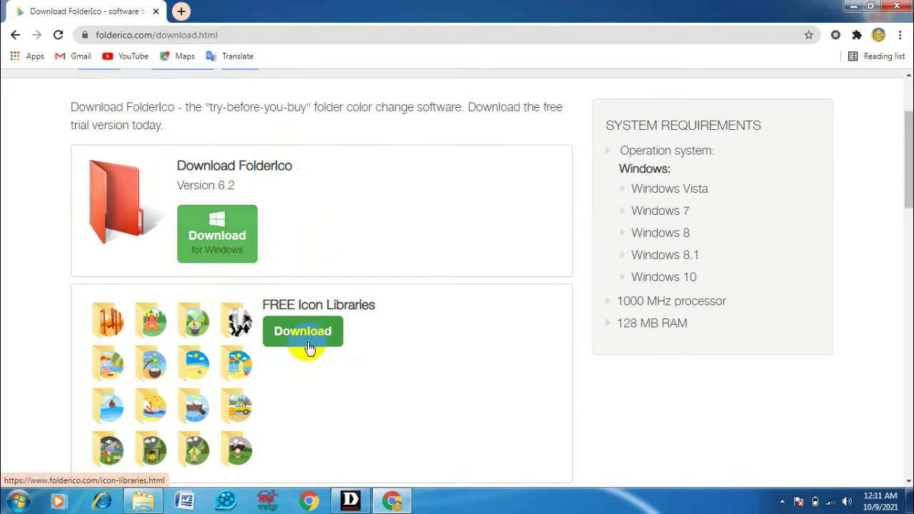
pyautogui.click(306, 330)
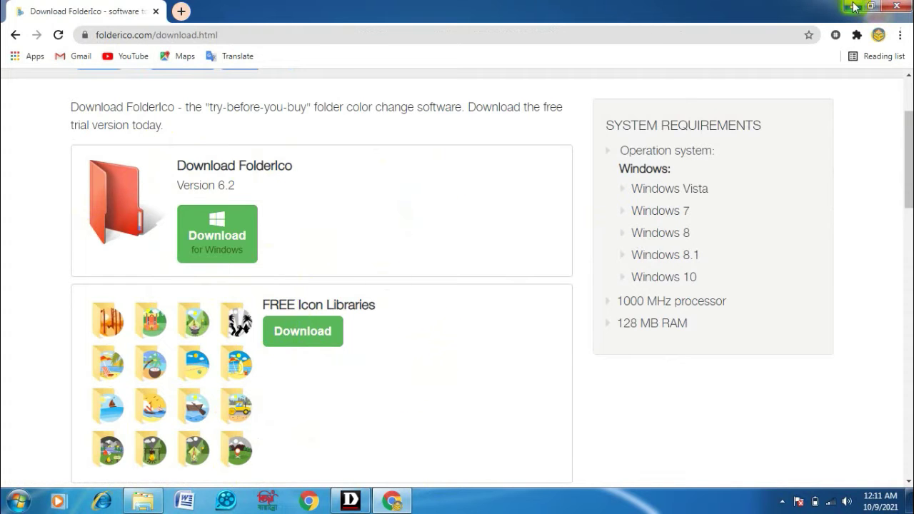
pyautogui.click(854, 7)
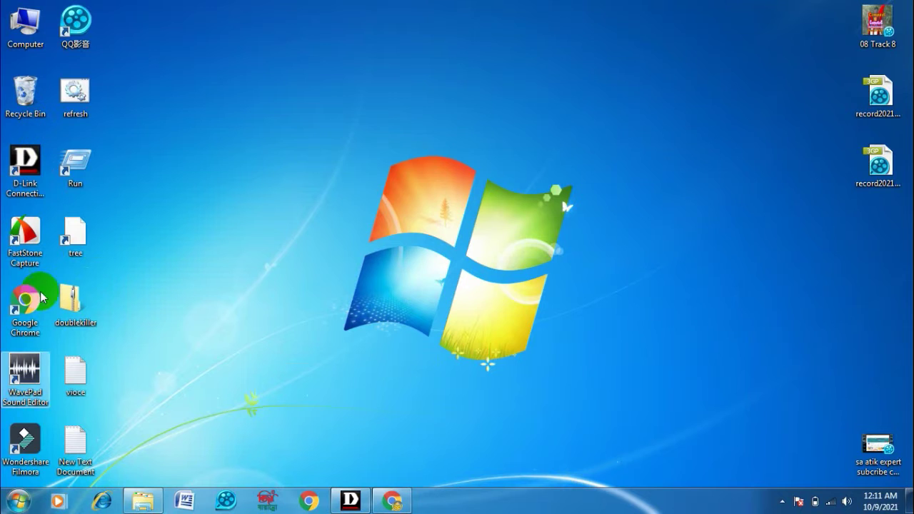
# Open the Downloads folder in a maximized window and run the FolderIcoSetup installer, allowing it past the security warning.
pyautogui.doubleClick(27, 57)
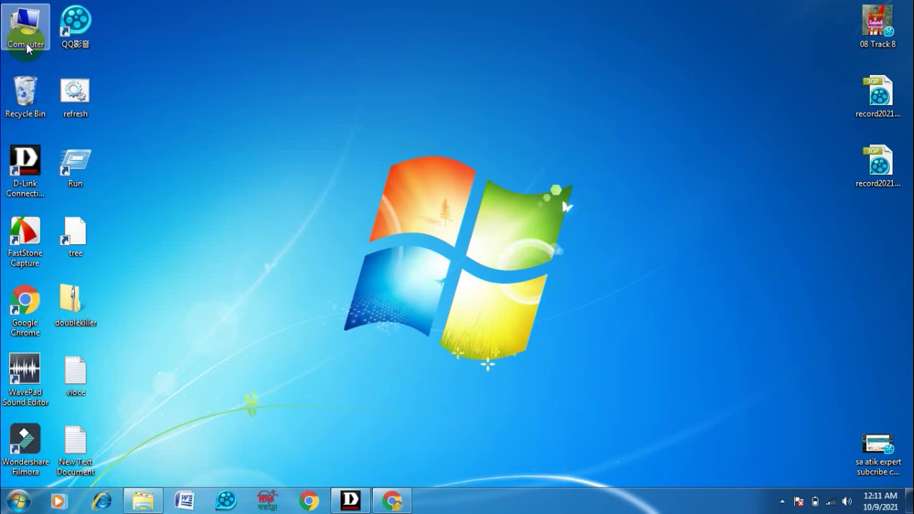
pyautogui.click(315, 141)
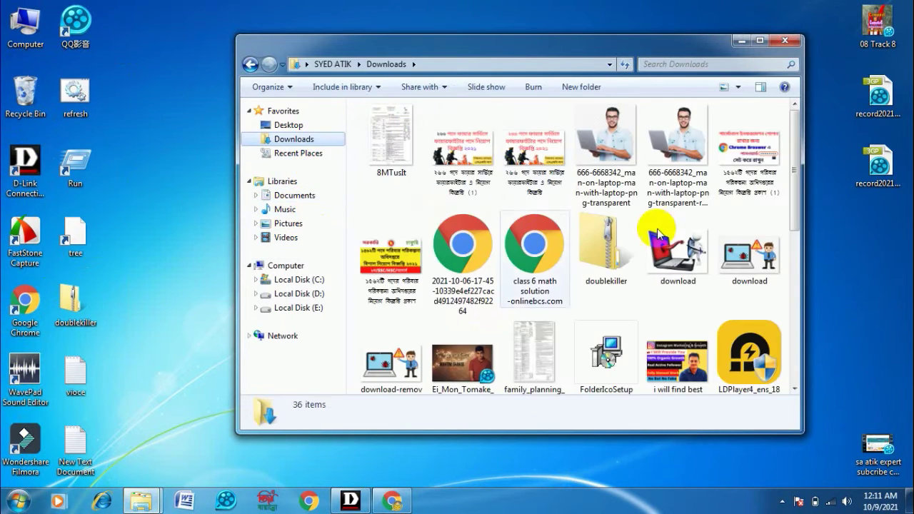
pyautogui.click(760, 40)
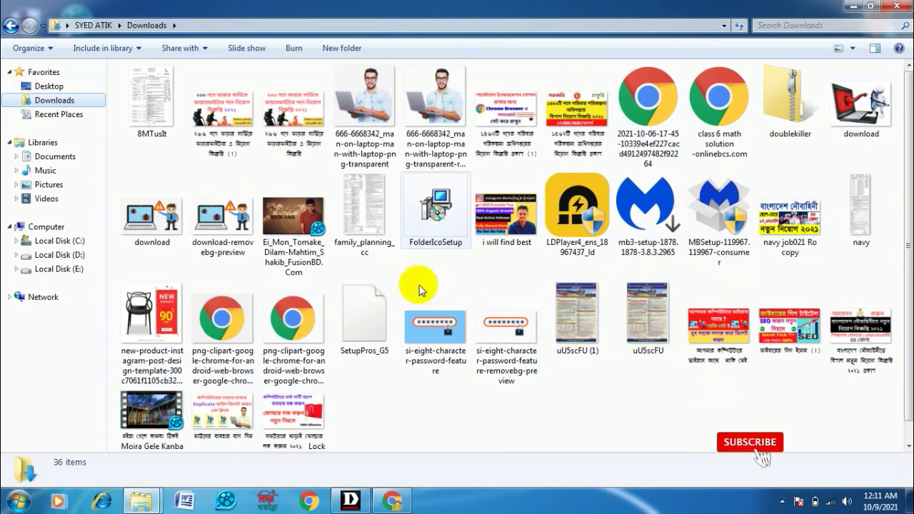
pyautogui.doubleClick(426, 230)
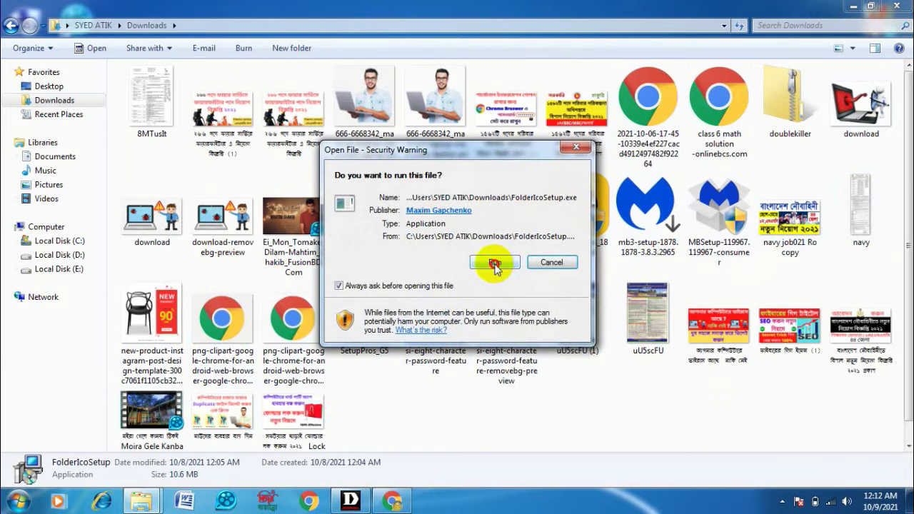
pyautogui.click(495, 263)
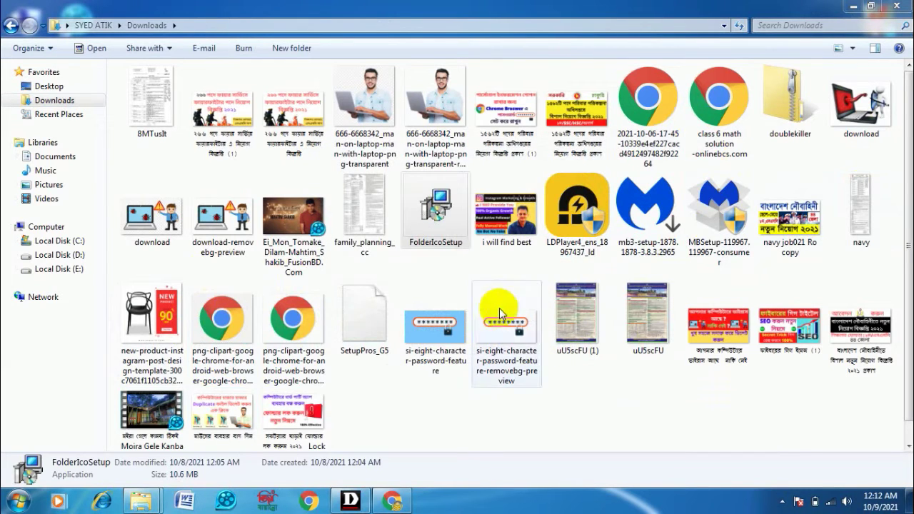
# Install FolderIco into C:\Program Files\FolderIco, letting setup automatically close the applications in use, and exit the wizard.
pyautogui.click(528, 357)
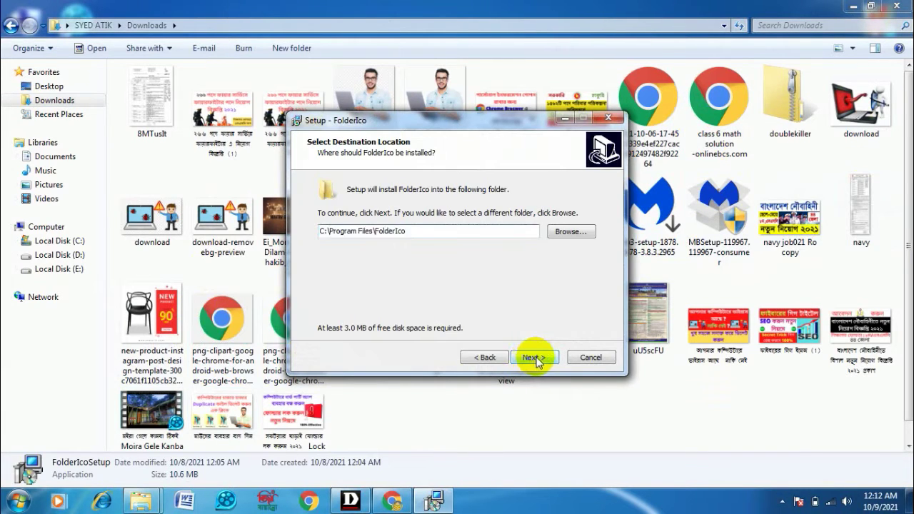
pyautogui.click(536, 358)
pyautogui.click(536, 358)
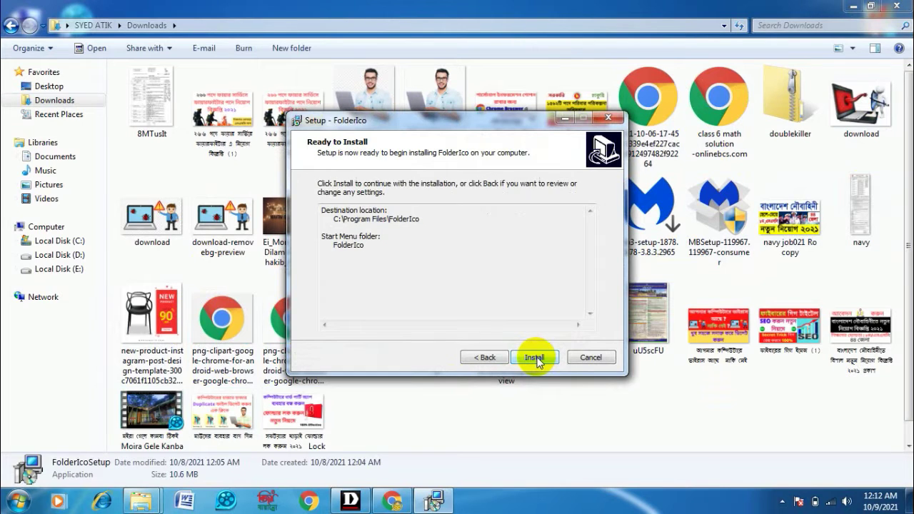
pyautogui.click(535, 359)
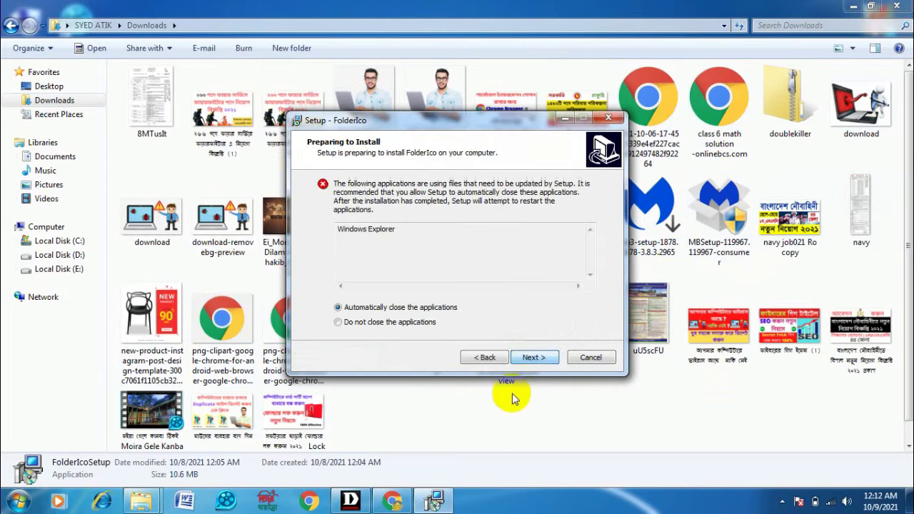
pyautogui.click(551, 360)
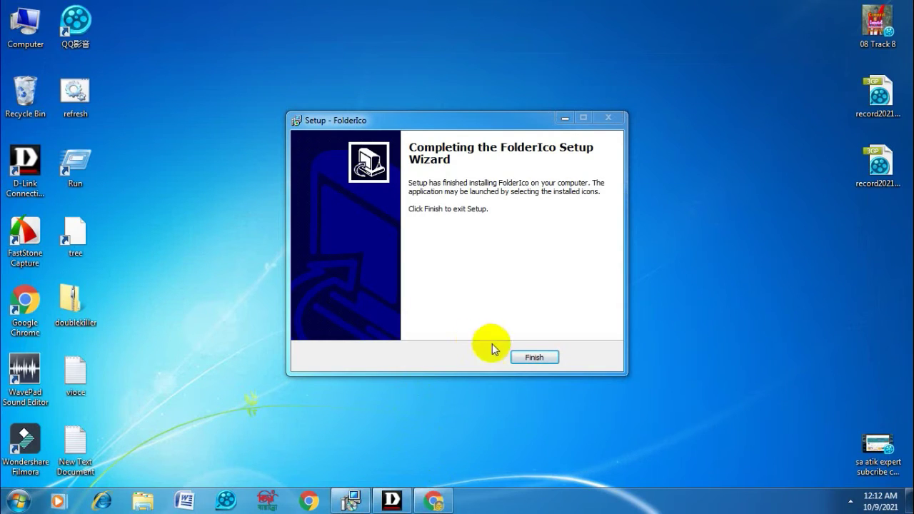
pyautogui.click(534, 359)
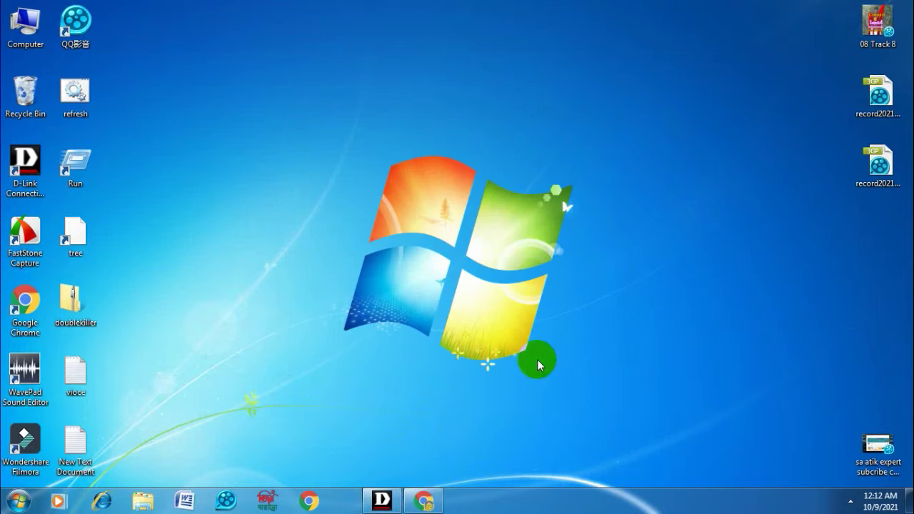
# Refresh the desktop.
pyautogui.rightClick(274, 179)
pyautogui.rightClick(298, 213)
pyautogui.rightClick(331, 256)
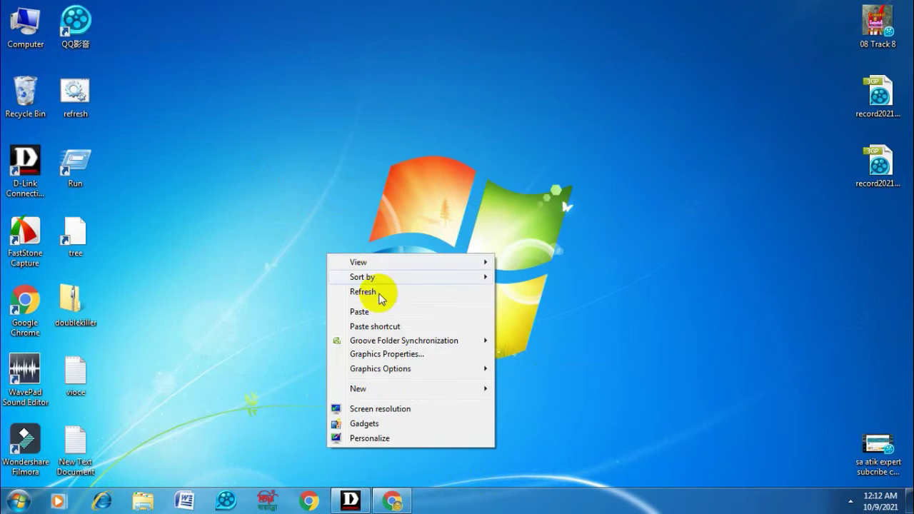
pyautogui.click(379, 294)
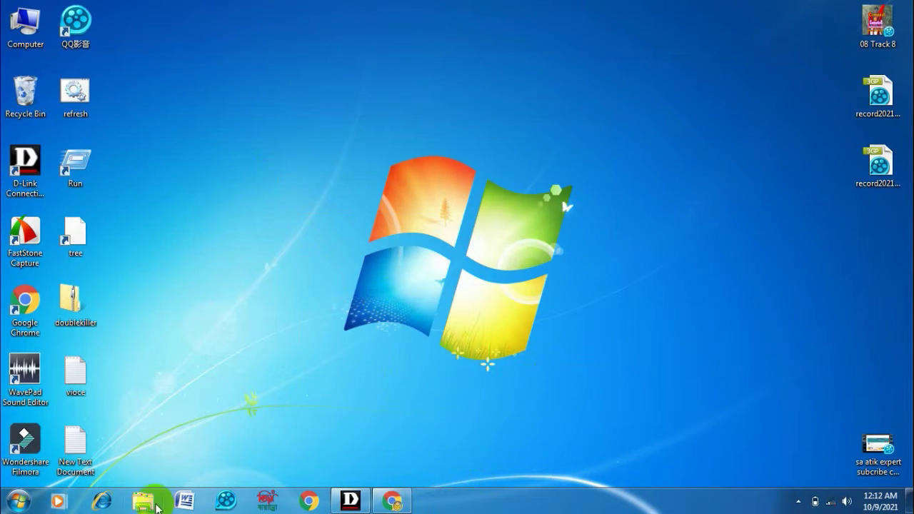
# Open New folder (3) on Local Disk (E:) and maximize its window.
pyautogui.doubleClick(25, 25)
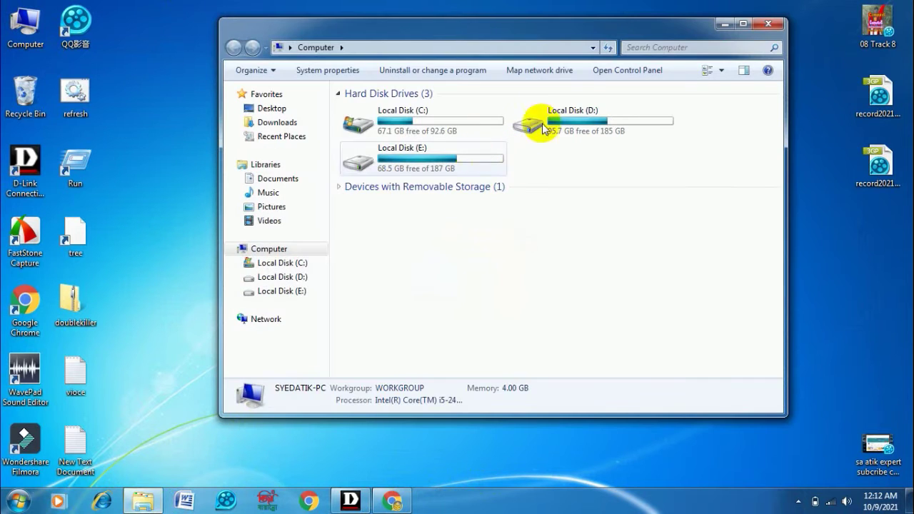
pyautogui.doubleClick(571, 119)
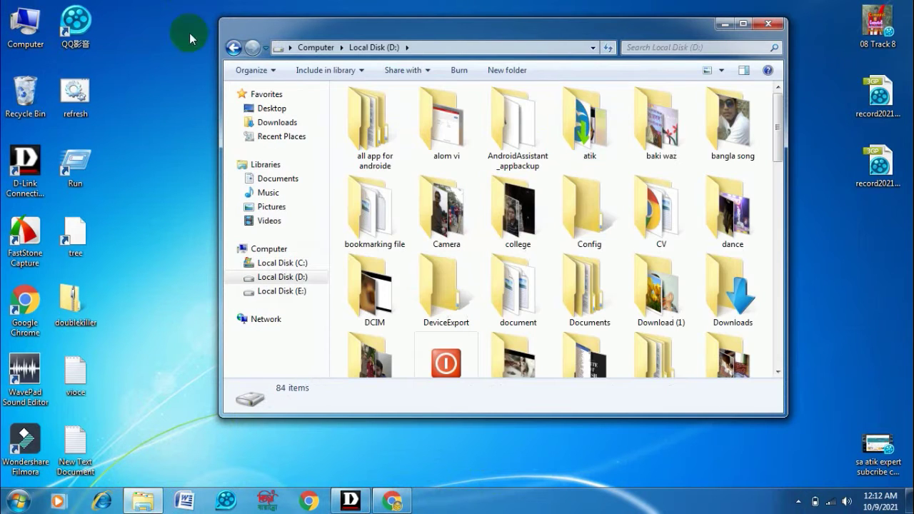
pyautogui.click(234, 48)
pyautogui.doubleClick(408, 150)
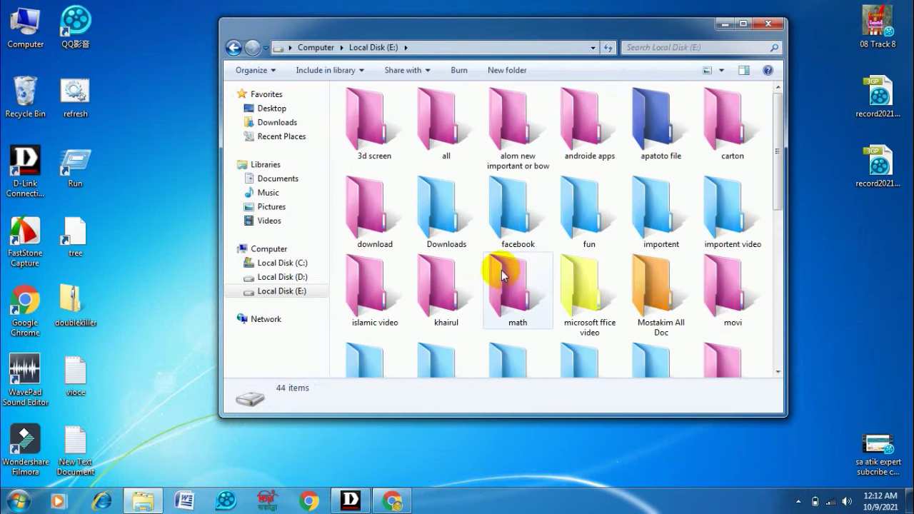
pyautogui.scroll(-5, 500, 279)
pyautogui.scroll(2, 500, 279)
pyautogui.click(440, 204)
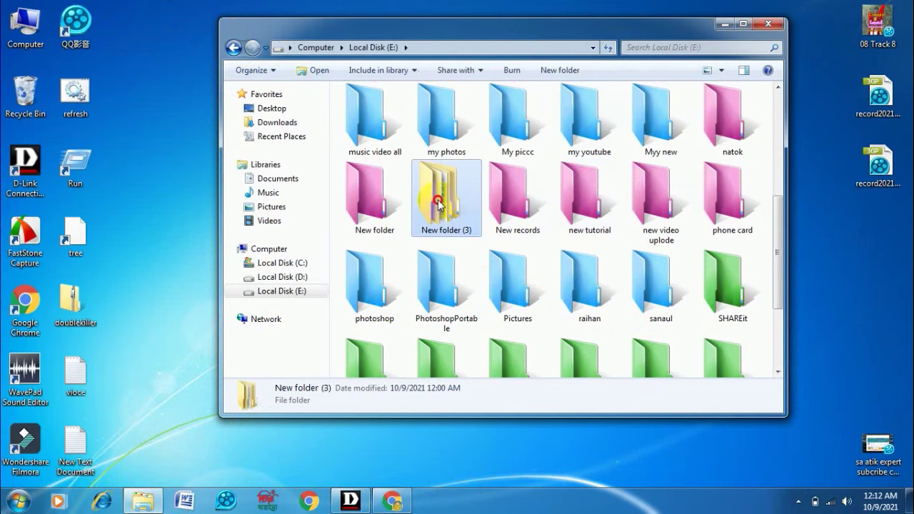
pyautogui.doubleClick(440, 204)
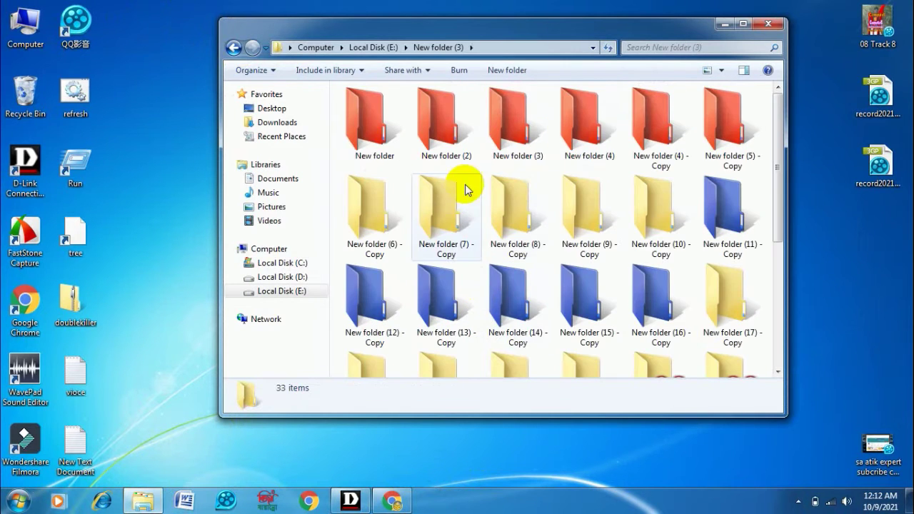
pyautogui.click(744, 24)
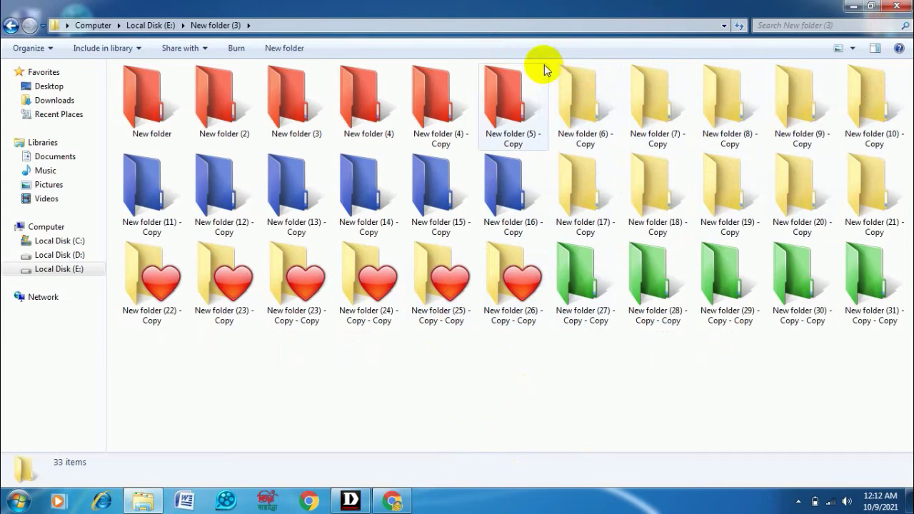
# Change the icons of New folder (6) - Copy through New folder (10) - Copy to Blue and refresh the folder view.
pyautogui.moveTo(549, 68); pyautogui.dragTo(867, 96)
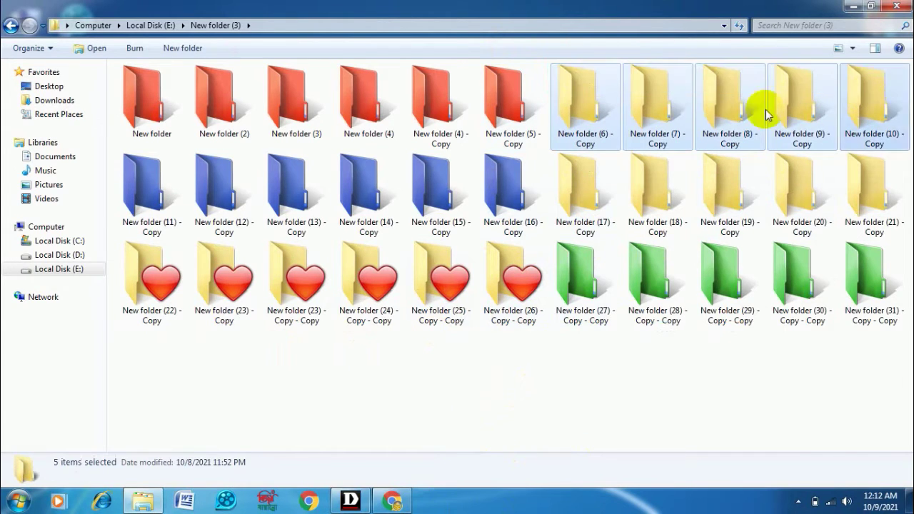
pyautogui.rightClick(648, 100)
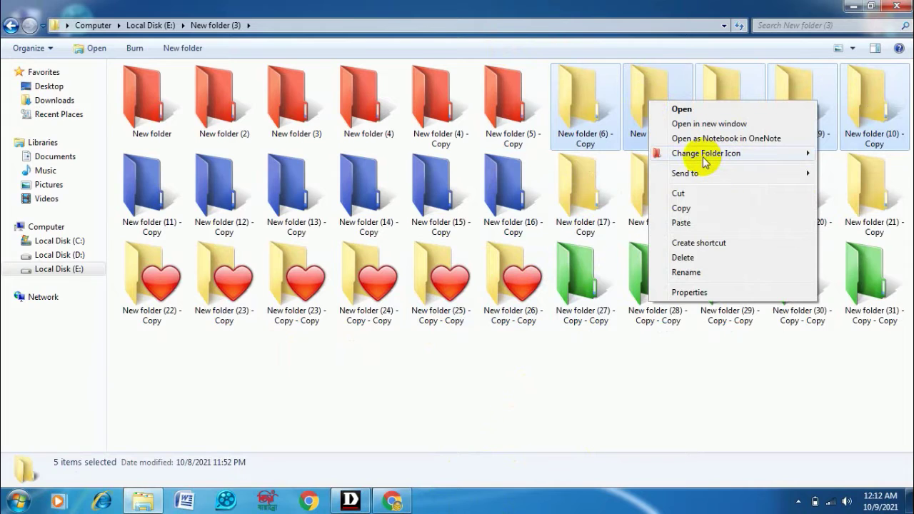
pyautogui.moveTo(704, 160)
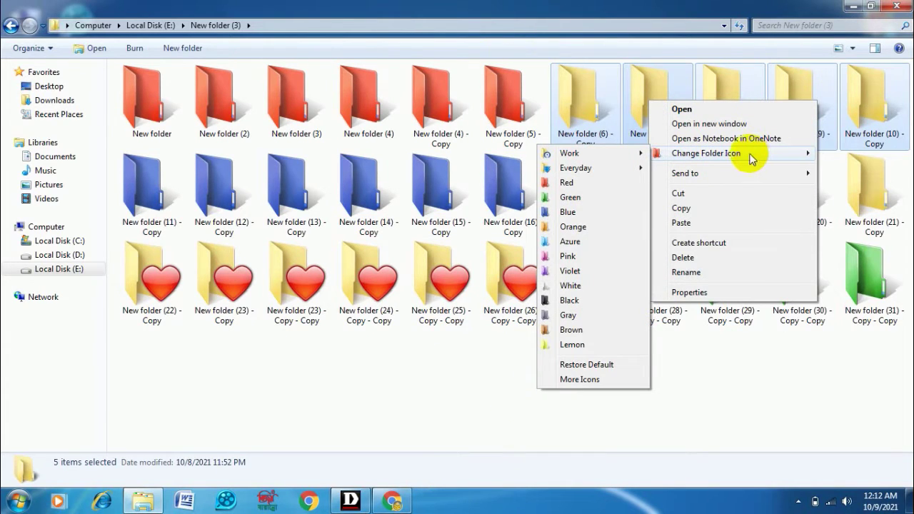
pyautogui.click(569, 215)
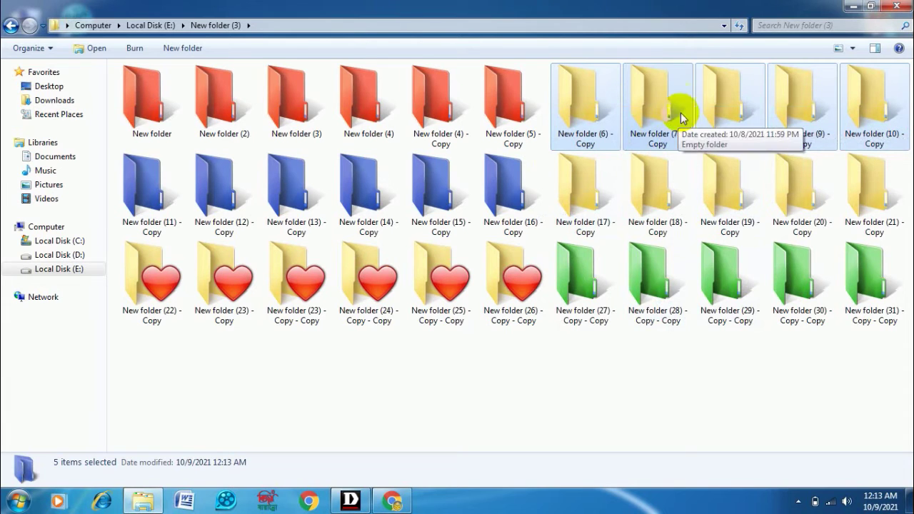
pyautogui.click(653, 384)
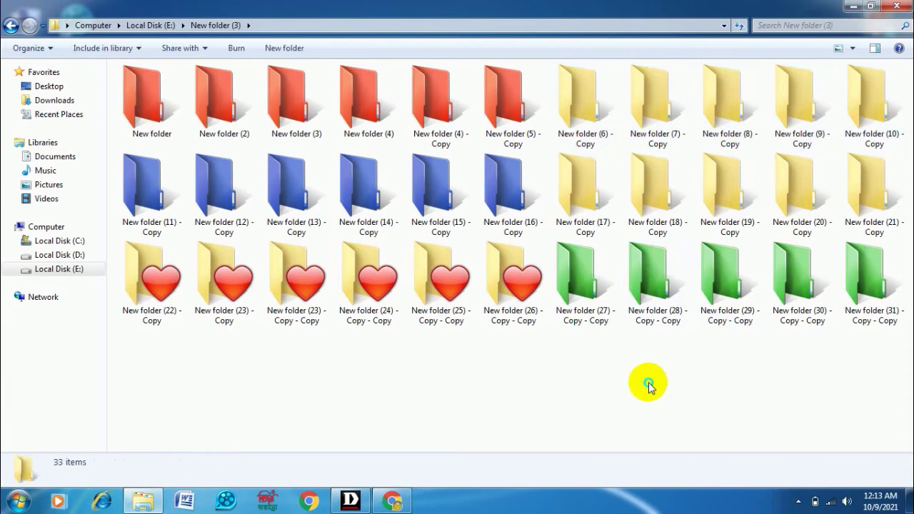
pyautogui.rightClick(648, 386)
pyautogui.click(693, 245)
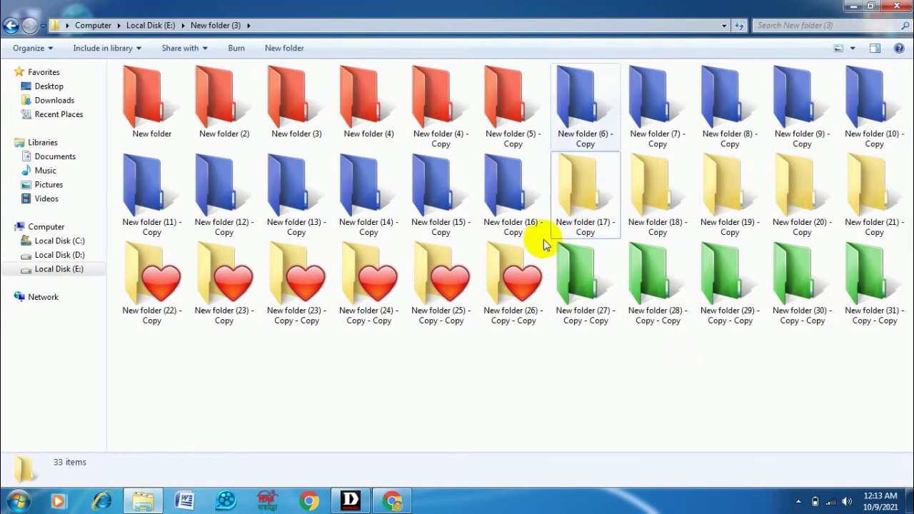
# Change the icon of New folder (17) - Copy to Black.
pyautogui.click(584, 199)
pyautogui.rightClick(586, 198)
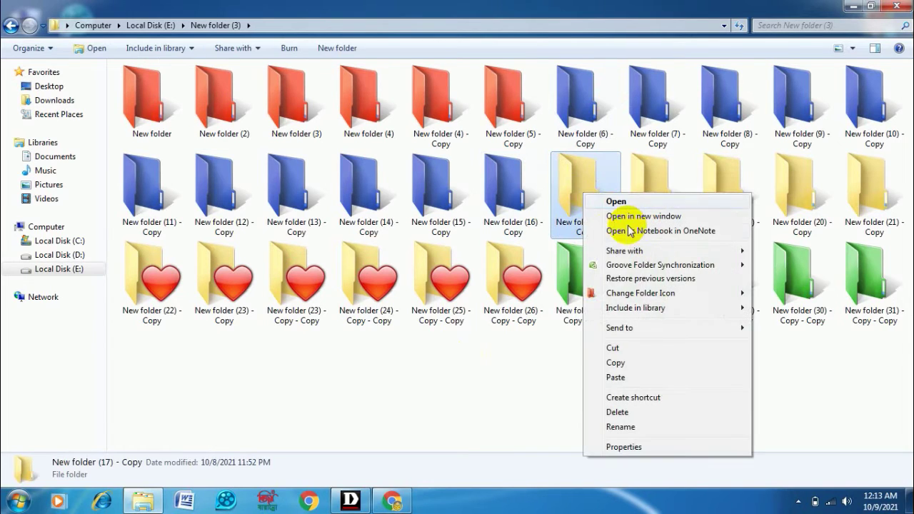
pyautogui.moveTo(640, 296)
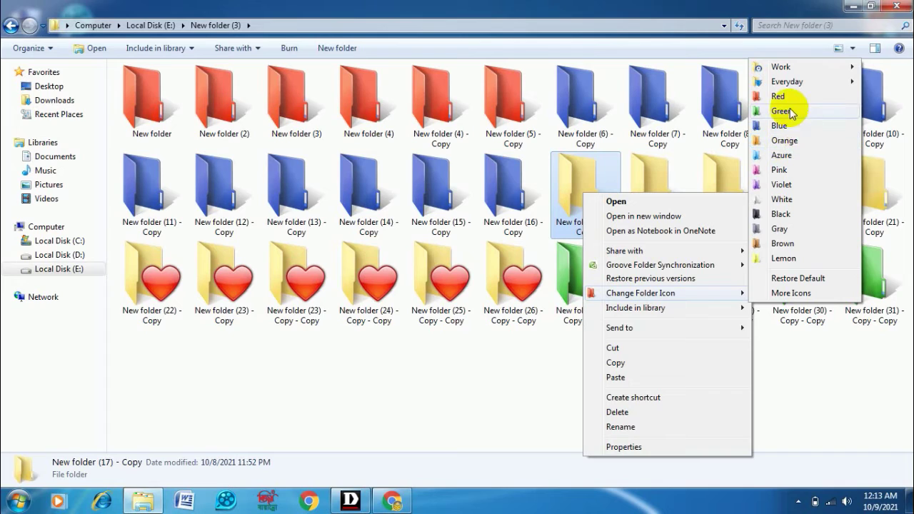
pyautogui.click(781, 214)
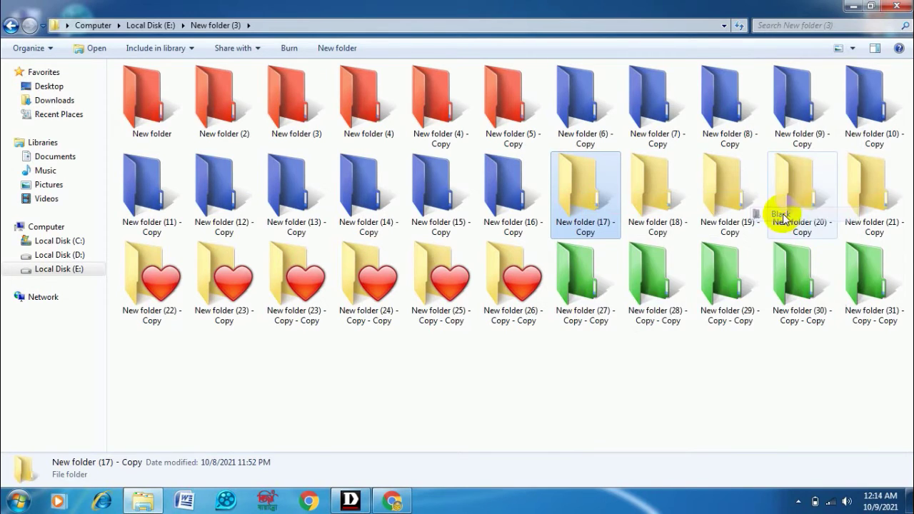
# Refresh the view of New folder (3) and leave all folders deselected.
pyautogui.click(651, 399)
pyautogui.rightClick(633, 170)
pyautogui.click(670, 225)
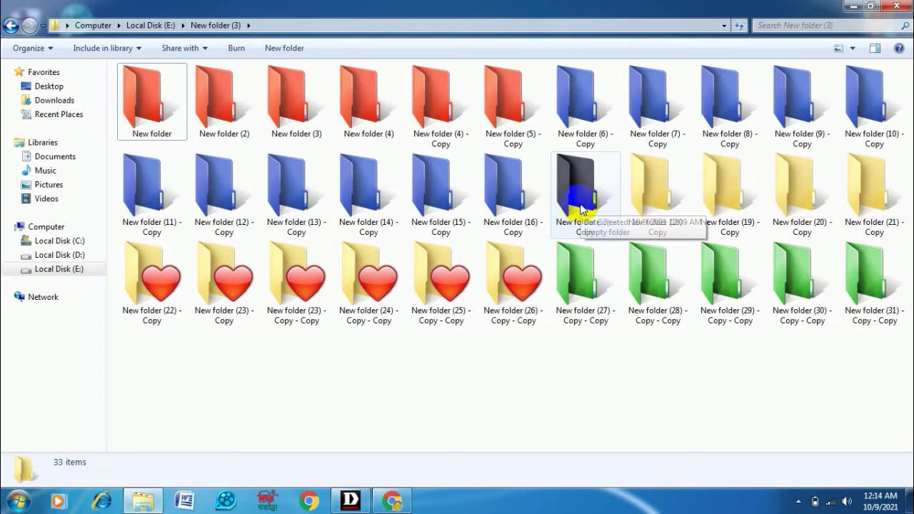
pyautogui.click(670, 206)
pyautogui.click(484, 369)
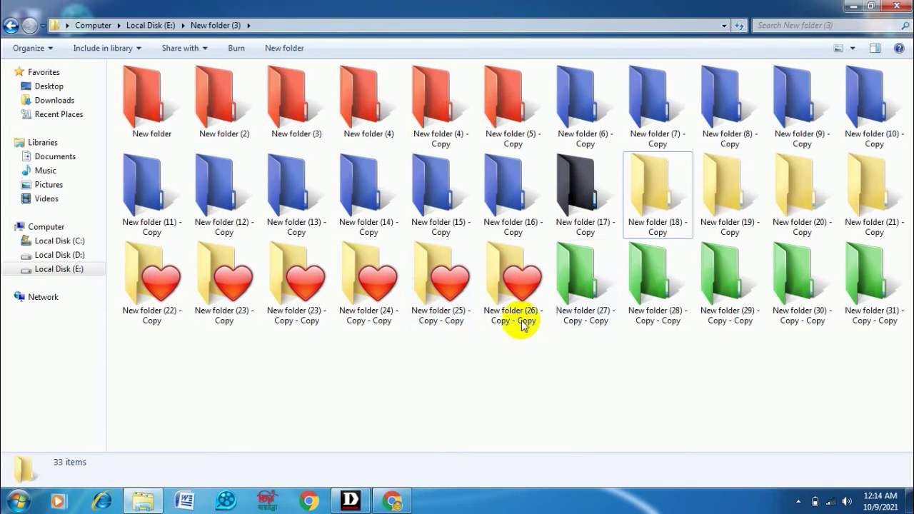
# Change the icon of New folder (18) - Copy to Favorites from the Work icon category and refresh the folder view.
pyautogui.rightClick(654, 202)
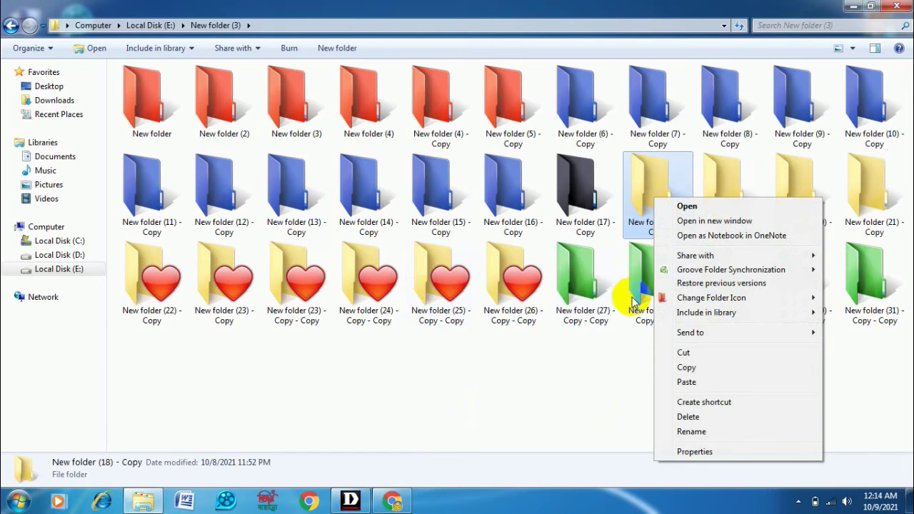
pyautogui.moveTo(704, 301)
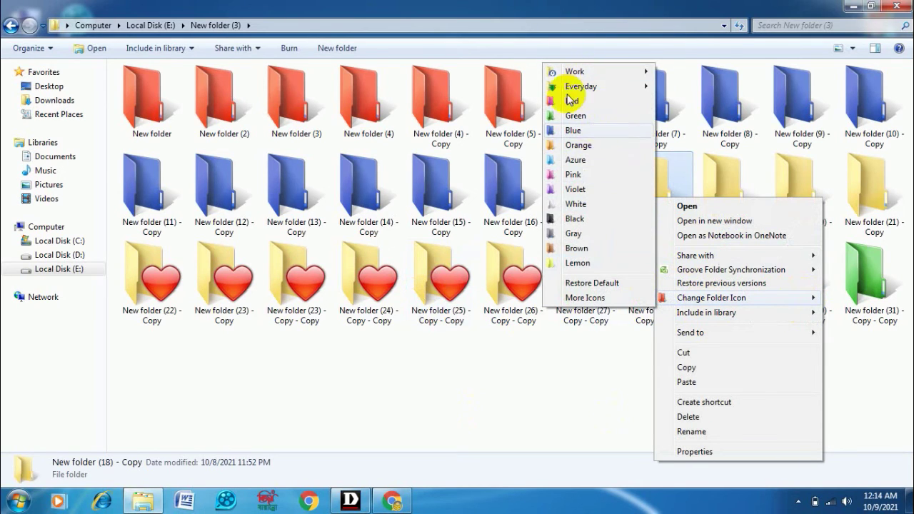
pyautogui.moveTo(577, 74)
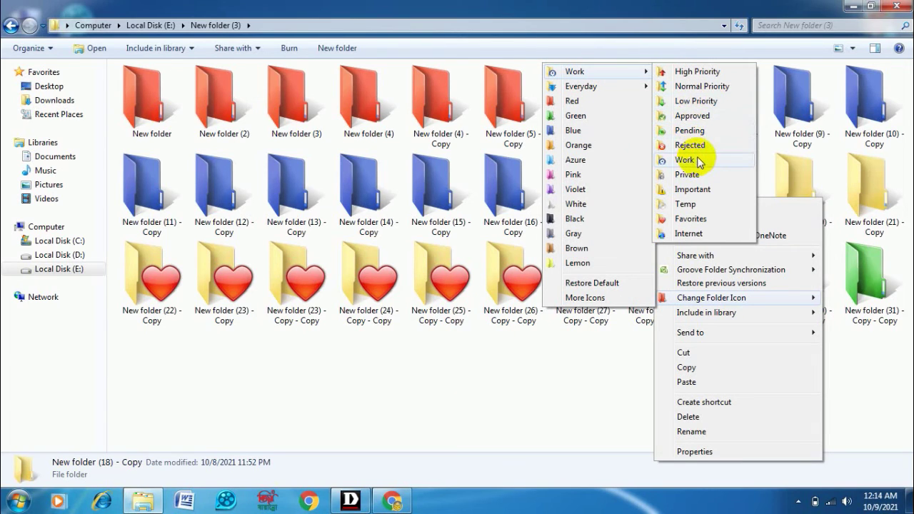
pyautogui.click(691, 219)
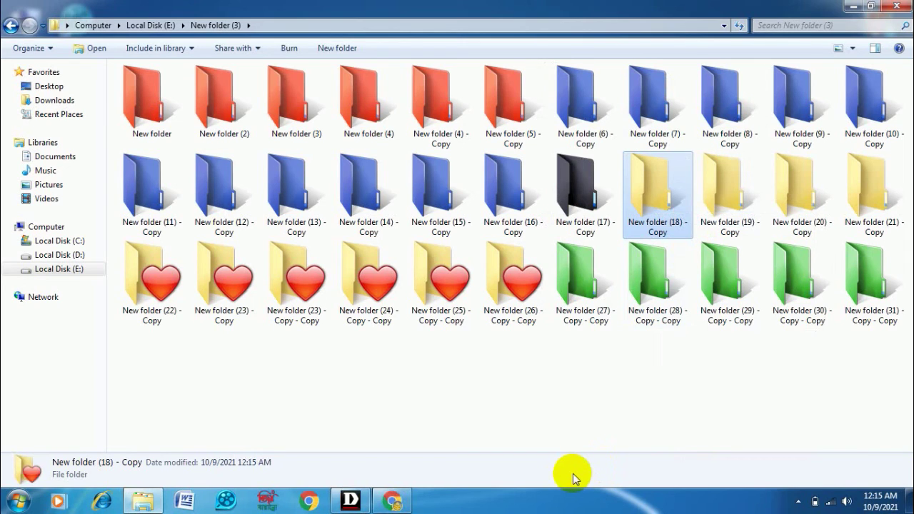
pyautogui.click(668, 400)
pyautogui.rightClick(674, 171)
pyautogui.click(722, 224)
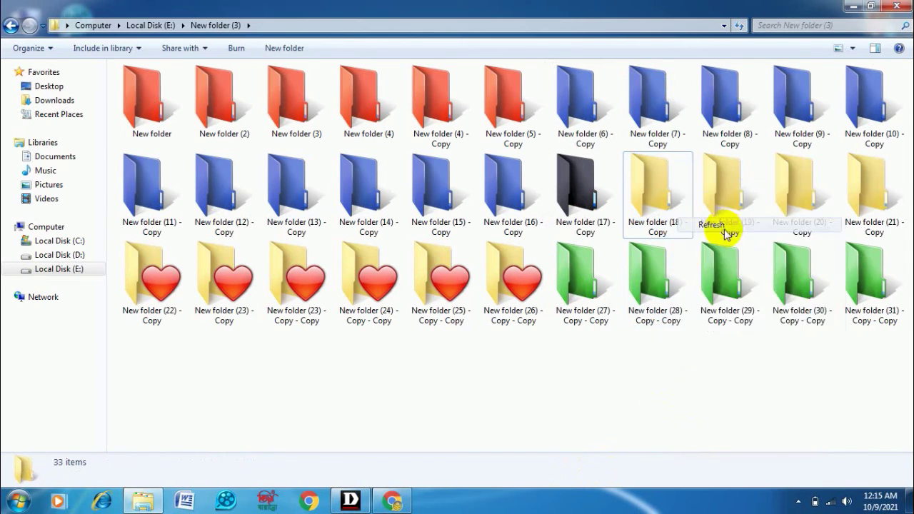